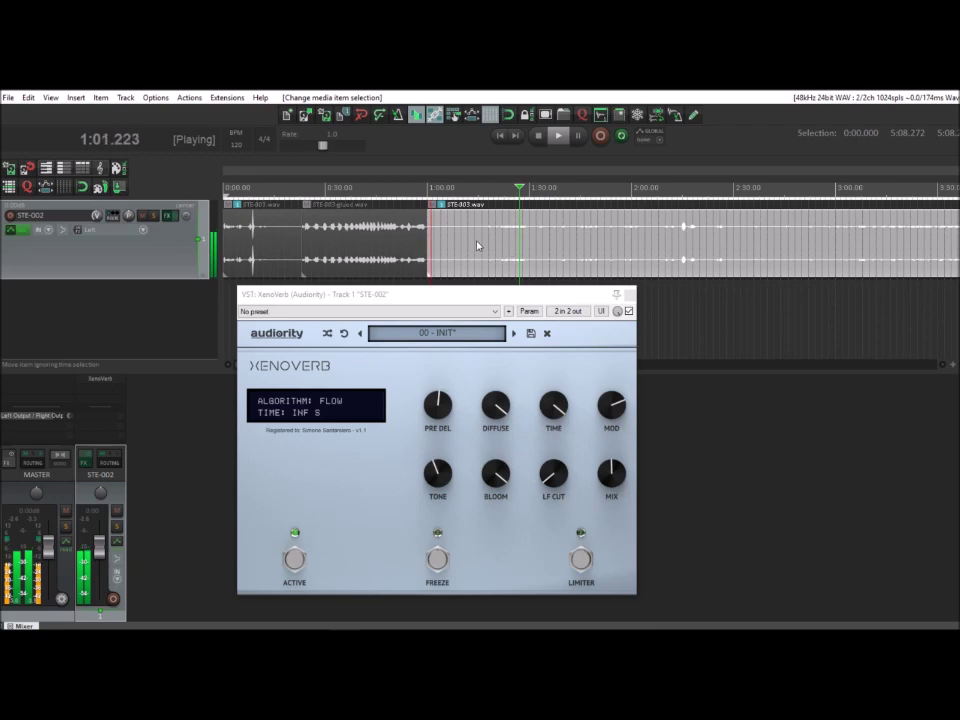
Replace the middle clip by moving the long last clip back to overlap the opening clip, and glue all items into one
{"action": "scroll", "coordinate": [477, 246], "scroll_direction": "down", "scroll_amount": 5}
{"action": "left_click_drag", "start_coordinate": [522, 238], "coordinate": [137, 256]}
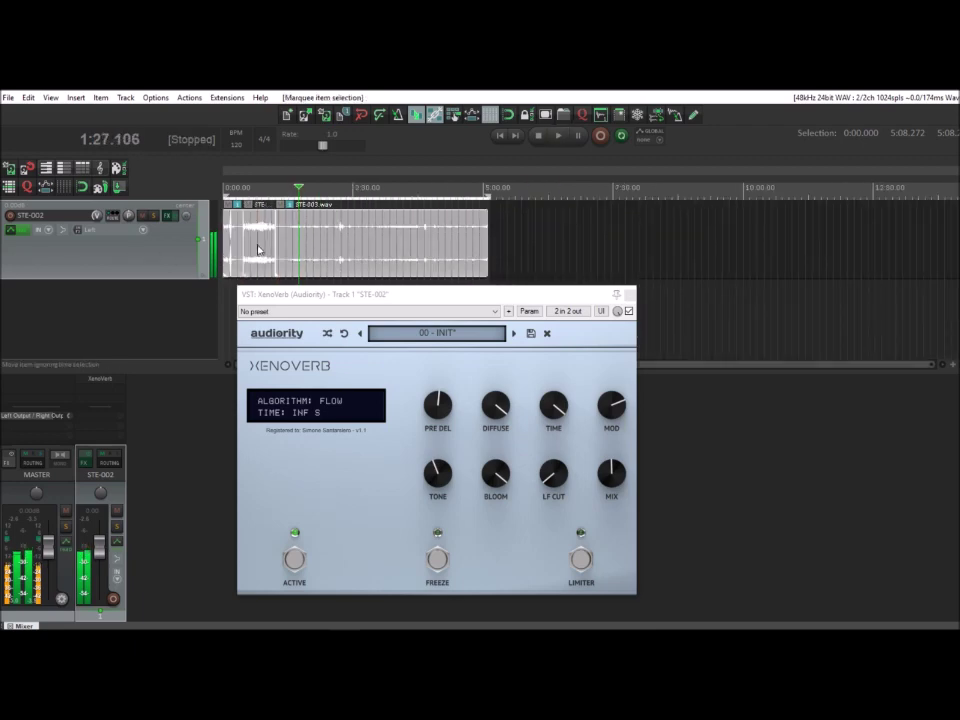
{"action": "left_click", "coordinate": [259, 250]}
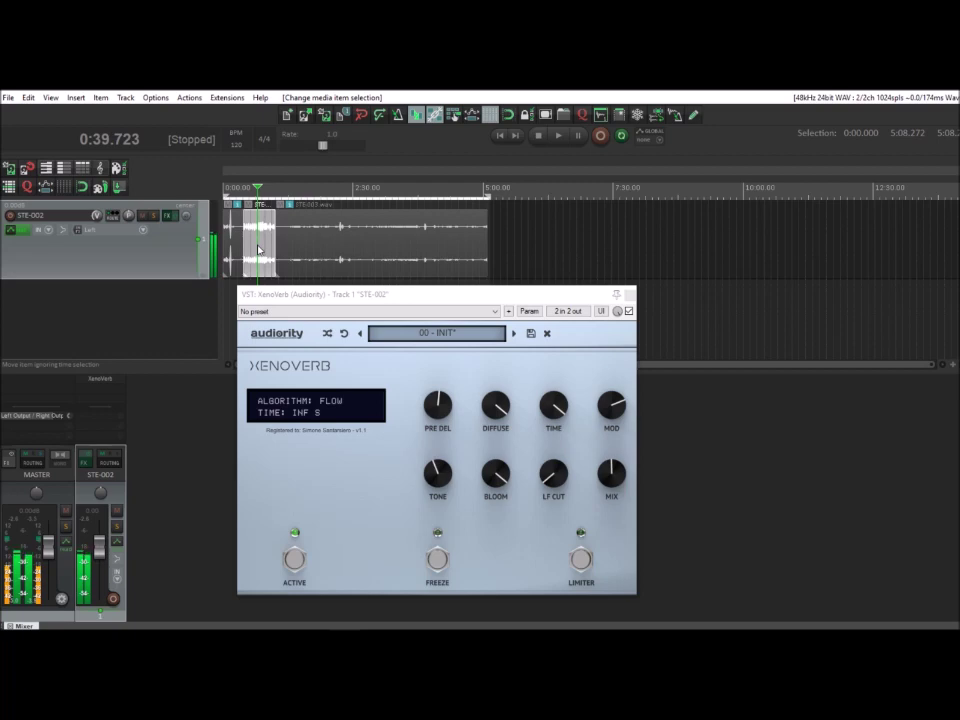
{"action": "left_click_drag", "start_coordinate": [303, 250], "coordinate": [262, 250]}
{"action": "right_click", "coordinate": [297, 247]}
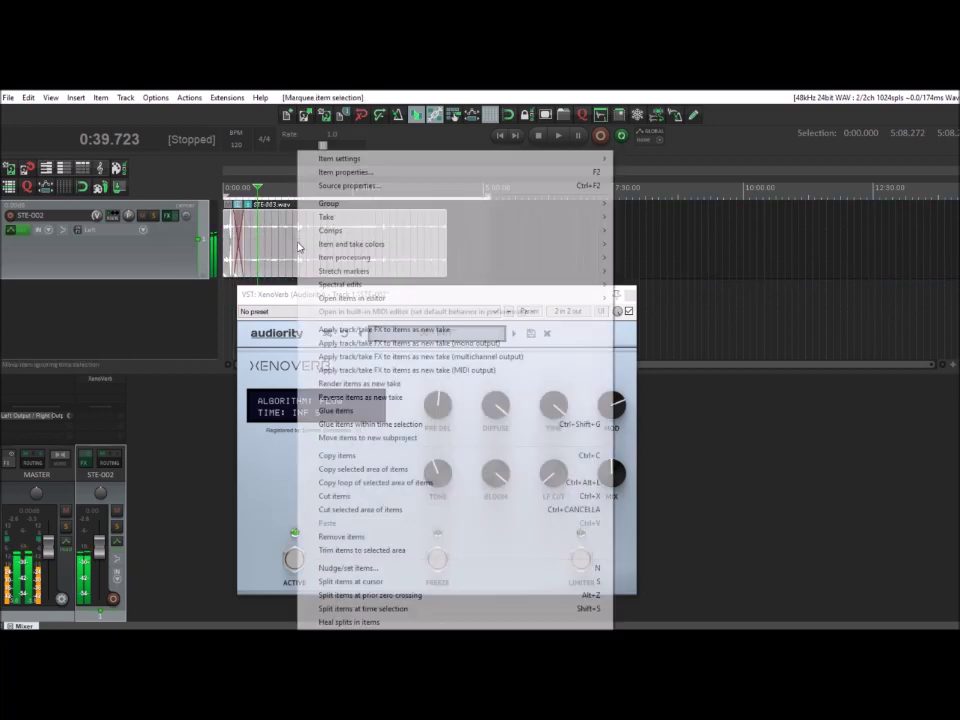
{"action": "left_click", "coordinate": [388, 409]}
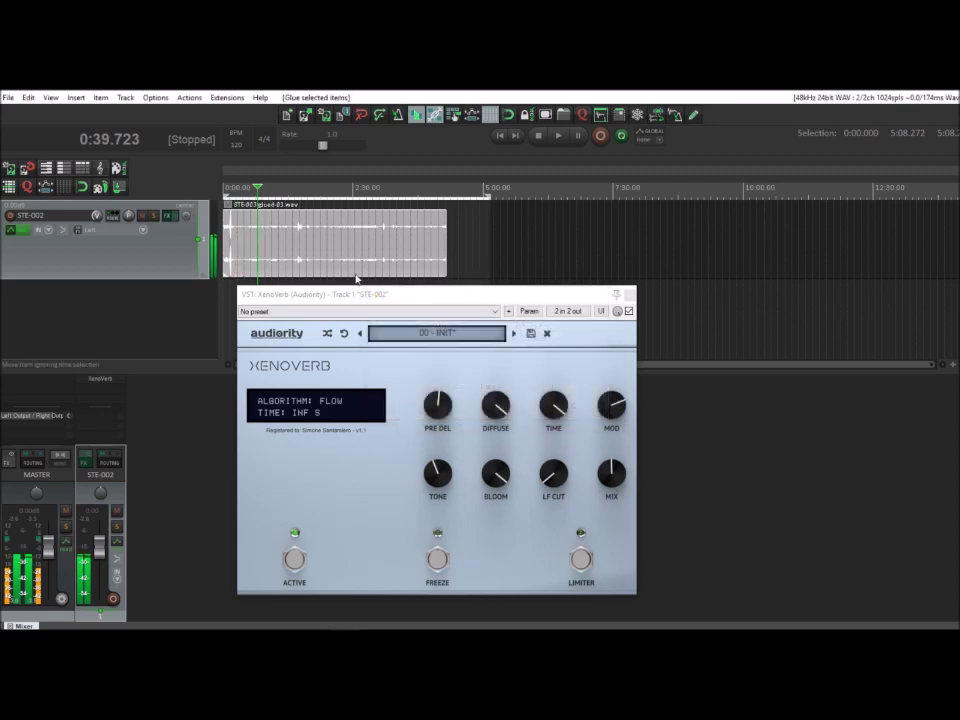
Split the glued item at 0:26.708
{"action": "scroll", "coordinate": [356, 279], "scroll_direction": "up", "scroll_amount": 3}
{"action": "left_click", "coordinate": [288, 240]}
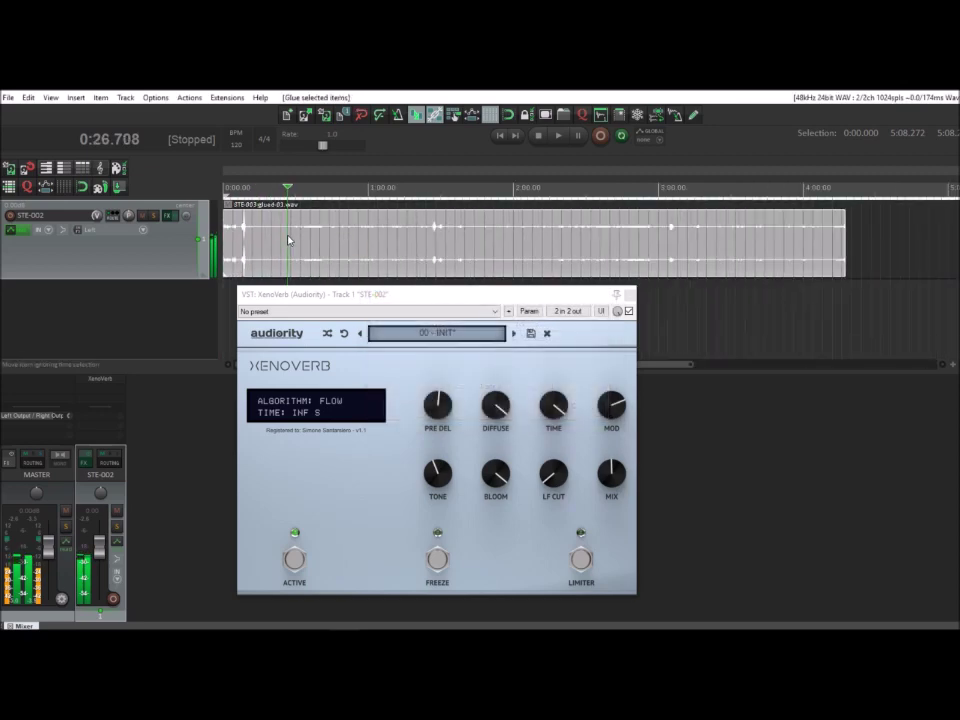
{"action": "key", "text": "s"}
Raise the level of the part after the split with a take volume envelope and glue that part
{"action": "right_click", "coordinate": [315, 237]}
{"action": "mouse_move", "coordinate": [358, 219]}
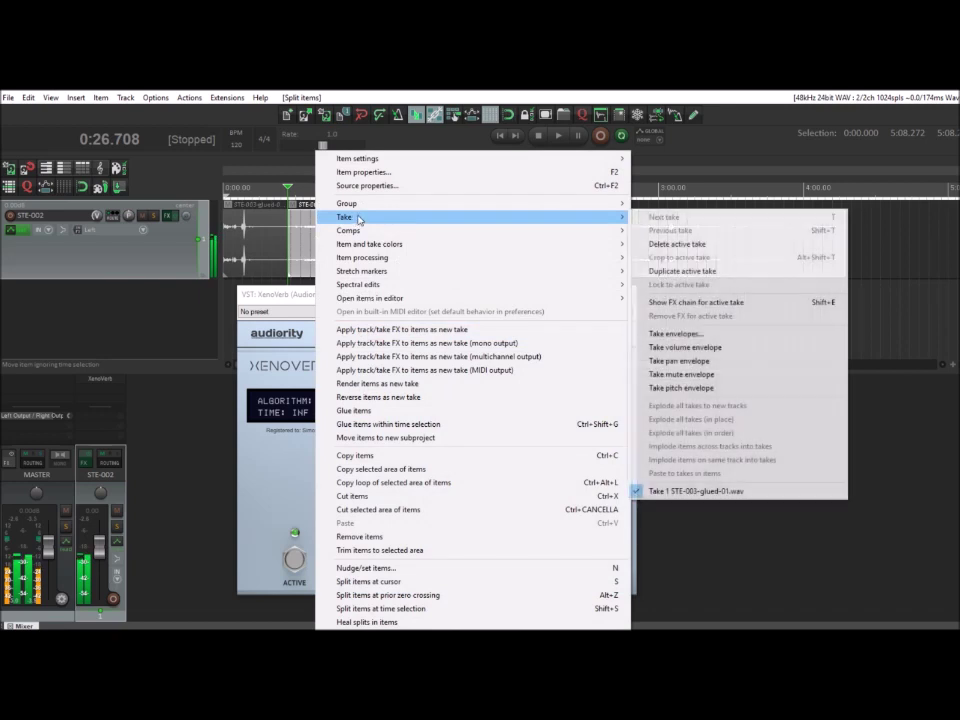
{"action": "left_click", "coordinate": [666, 347]}
{"action": "left_click_drag", "start_coordinate": [418, 242], "coordinate": [418, 237]}
{"action": "right_click", "coordinate": [426, 252]}
{"action": "left_click", "coordinate": [475, 409]}
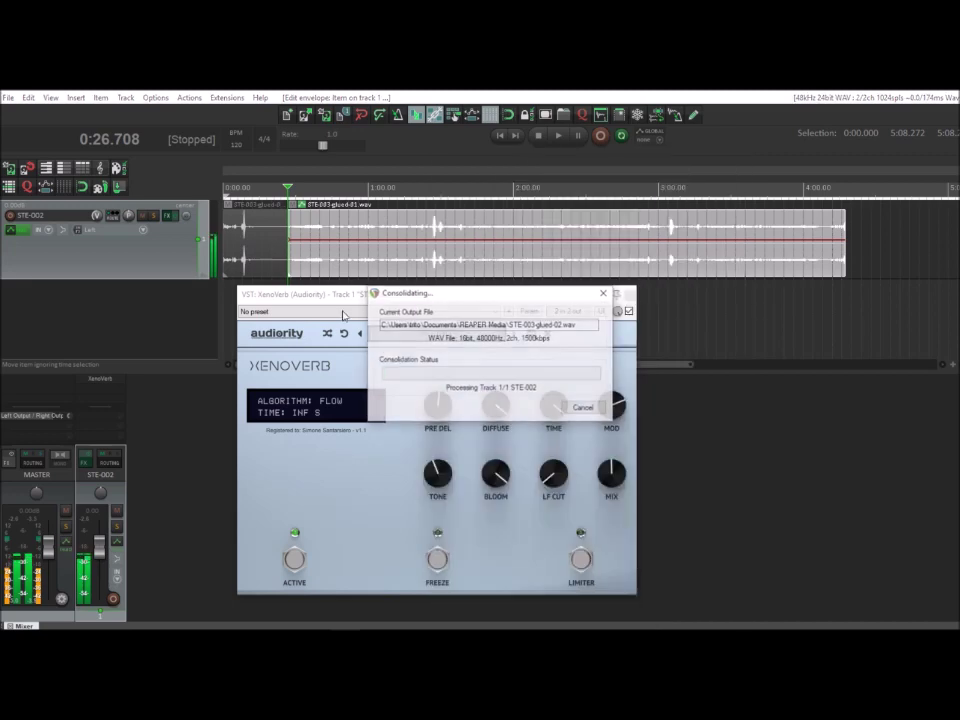
Overlap the boosted part onto the end of the first clip, shorten its end slightly, and glue both into one item
{"action": "left_click_drag", "start_coordinate": [316, 234], "coordinate": [290, 240]}
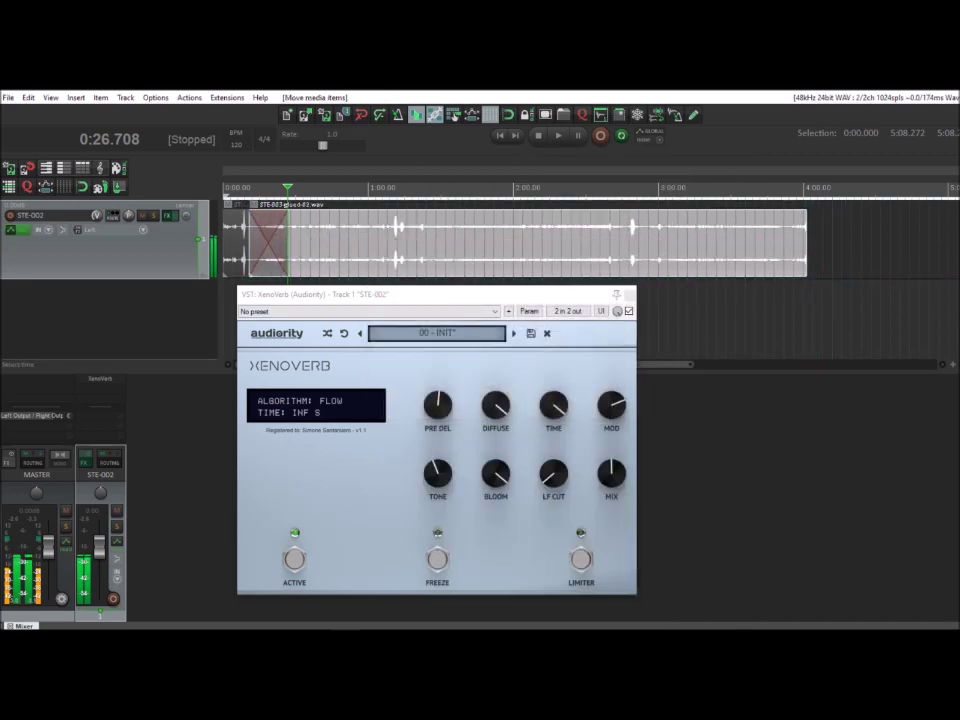
{"action": "left_click_drag", "start_coordinate": [806, 246], "coordinate": [780, 246]}
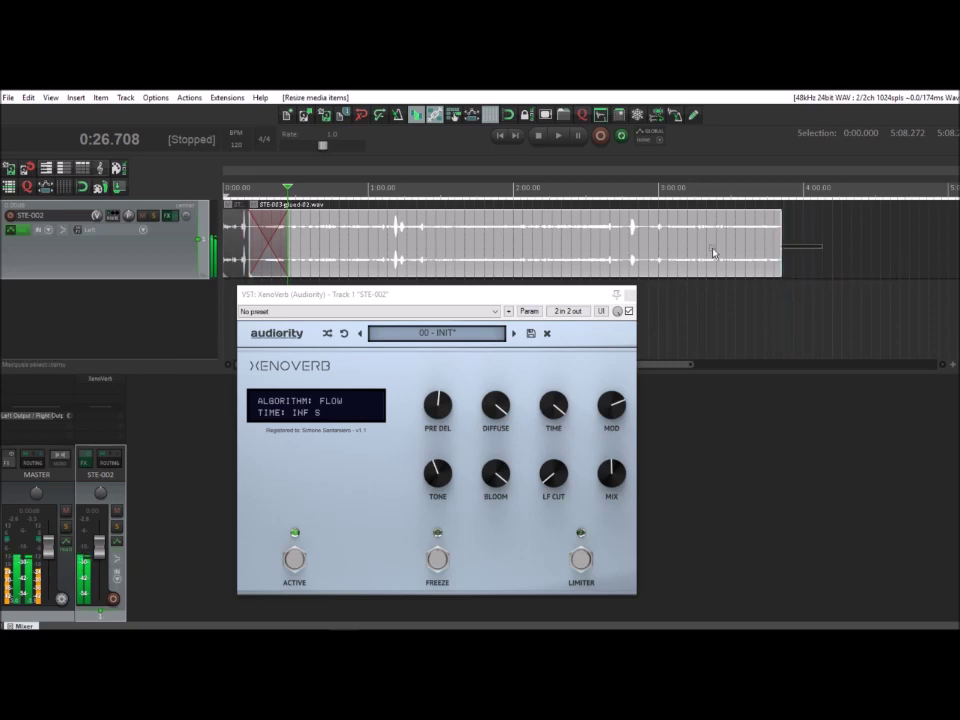
{"action": "right_click", "coordinate": [349, 240]}
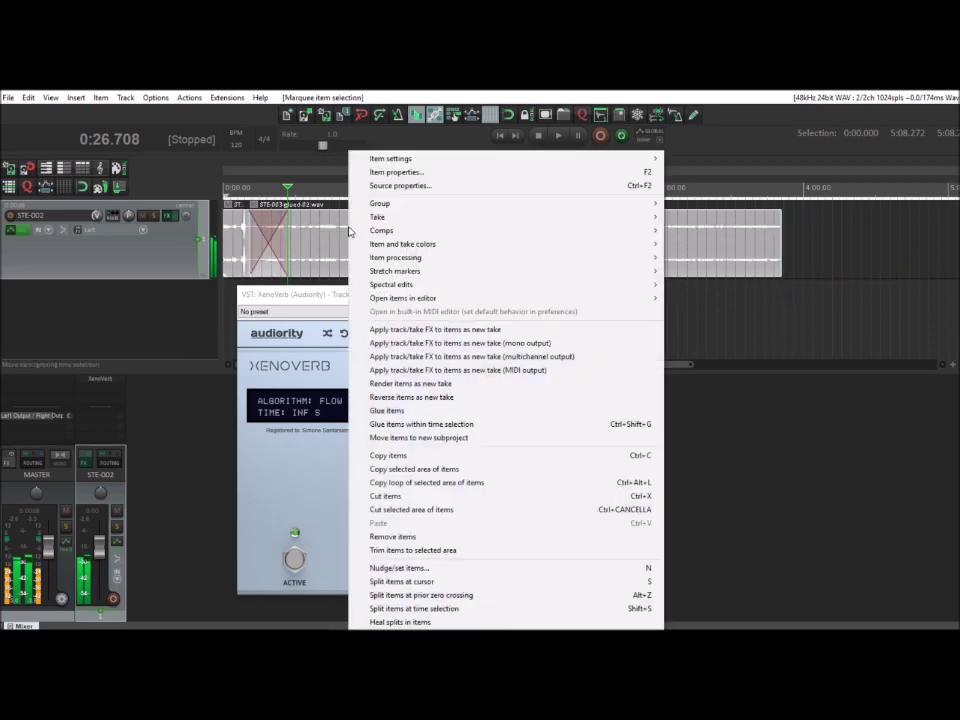
{"action": "left_click", "coordinate": [452, 412]}
Audition the glued item briefly from 0:26.708 and restart playback from the beginning of the project
{"action": "key", "text": "space"}
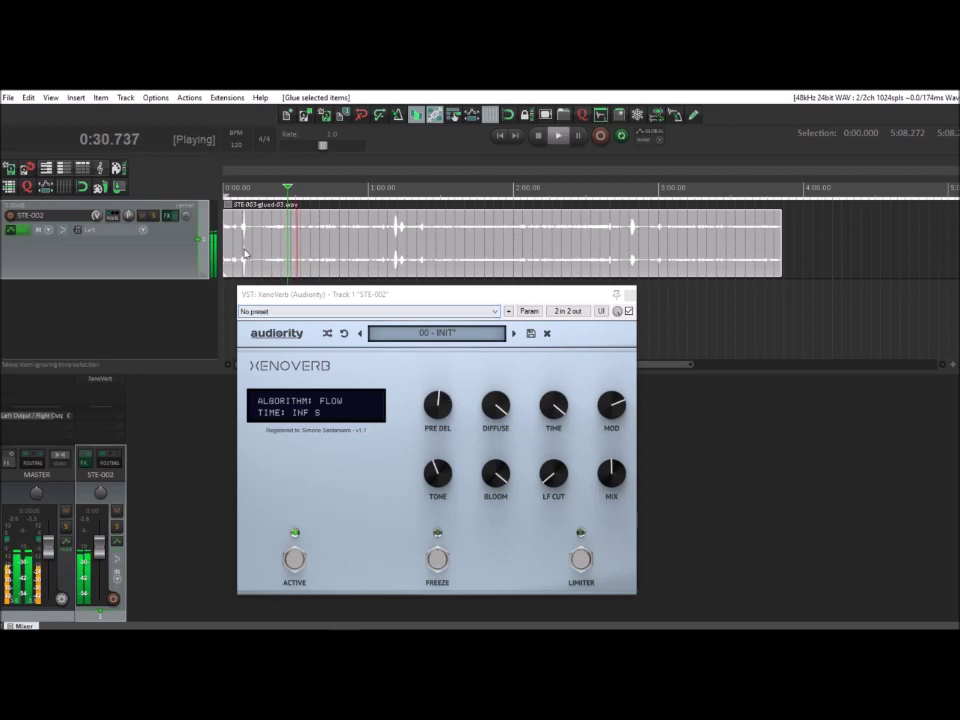
{"action": "key", "text": "space"}
{"action": "key", "text": "Home"}
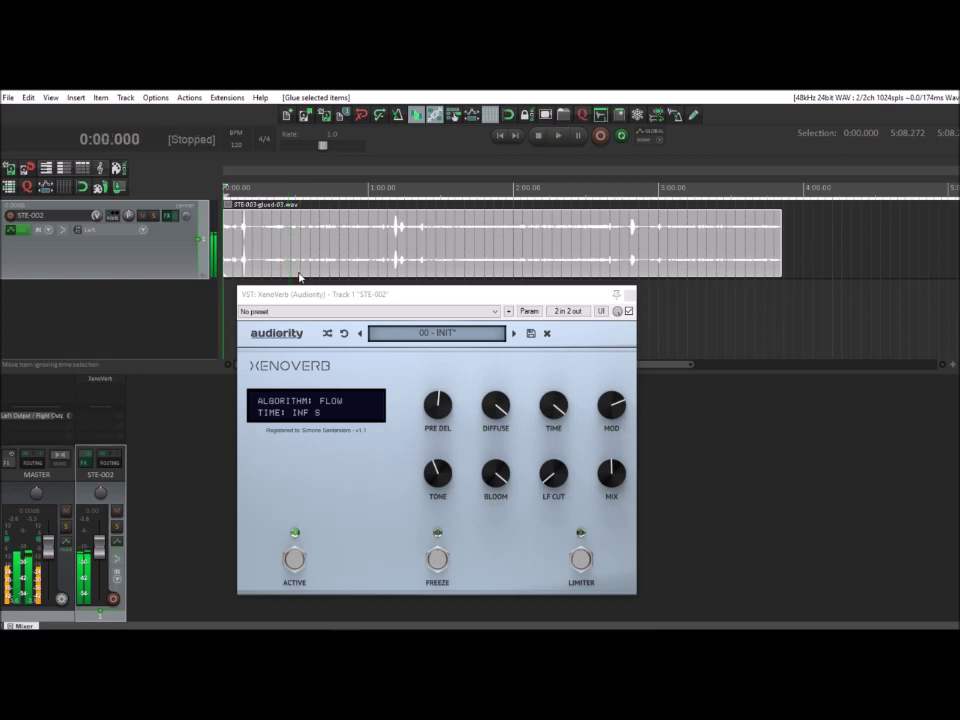
{"action": "key", "text": "space"}
{"action": "scroll", "coordinate": [334, 270], "scroll_direction": "up", "scroll_amount": 3}
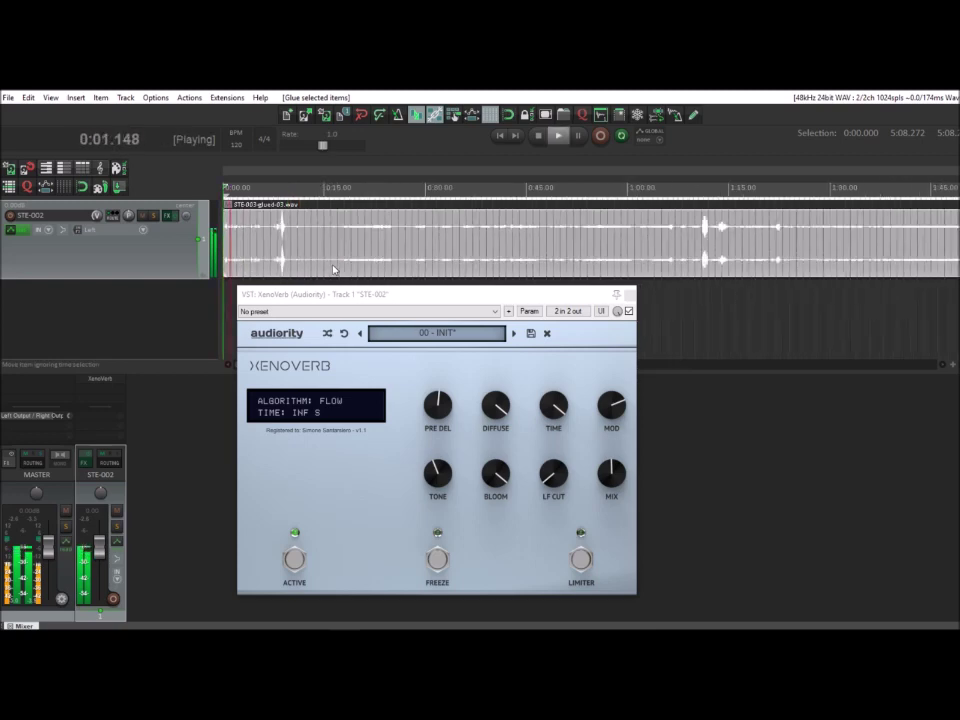
Switch the XenoVerb algorithm to Shimmer and set the pre-delay to 1500 ms
{"action": "left_click", "coordinate": [337, 405]}
{"action": "left_click", "coordinate": [340, 485]}
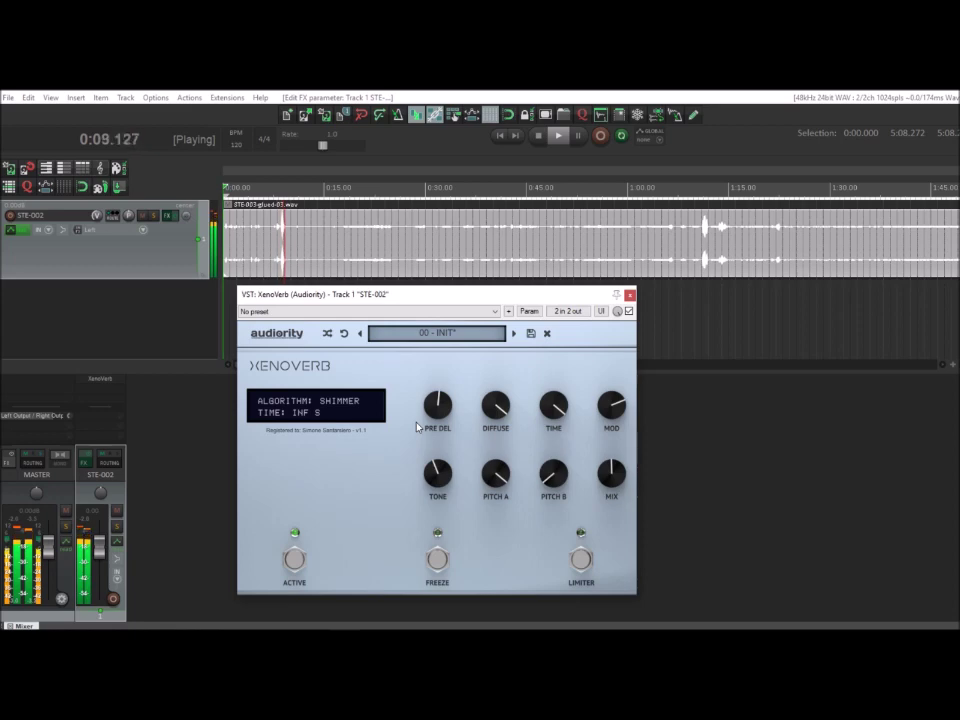
{"action": "left_click_drag", "start_coordinate": [437, 410], "coordinate": [439, 375]}
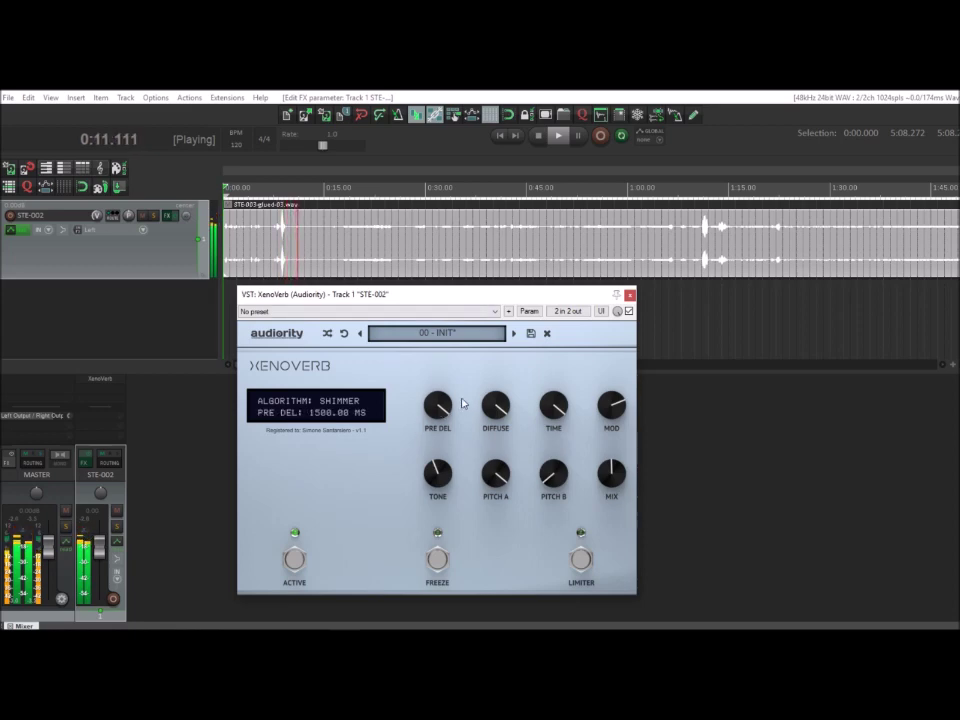
Lower the reverb's Pitch A and set Pitch B to -4 ST, modulation to 15 % and time to 1.4 s
{"action": "left_click_drag", "start_coordinate": [493, 493], "coordinate": [554, 462]}
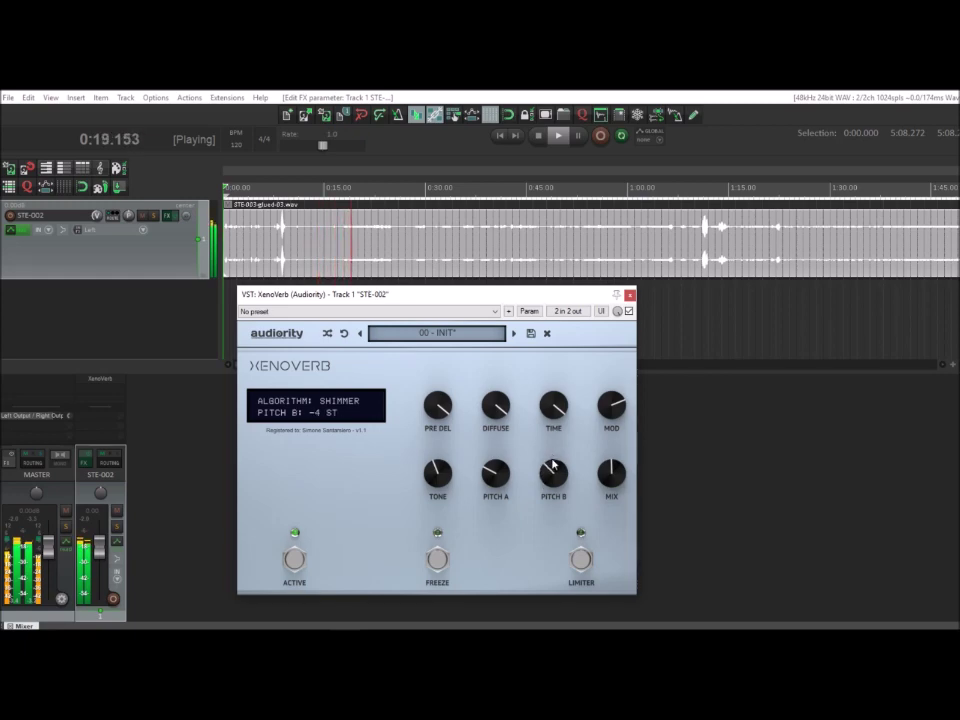
{"action": "left_click_drag", "start_coordinate": [610, 413], "coordinate": [596, 508]}
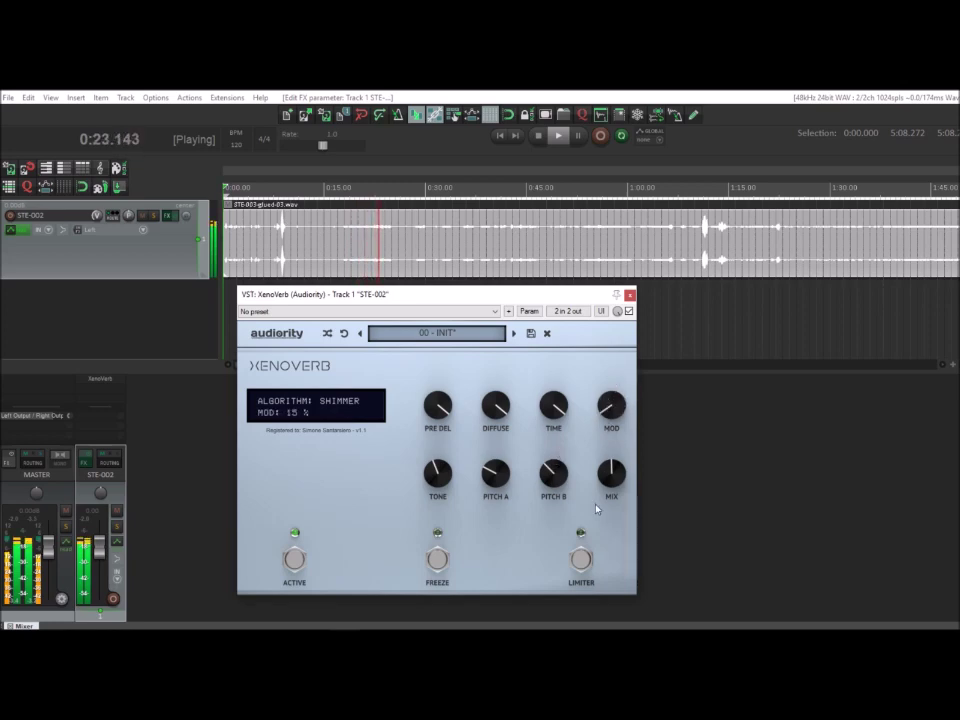
{"action": "left_click", "coordinate": [553, 404]}
{"action": "mouse_move", "coordinate": [566, 432]}
{"action": "left_mouse_down"}
{"action": "mouse_move", "coordinate": [561, 379]}
{"action": "mouse_move", "coordinate": [558, 406]}
{"action": "left_mouse_up"}
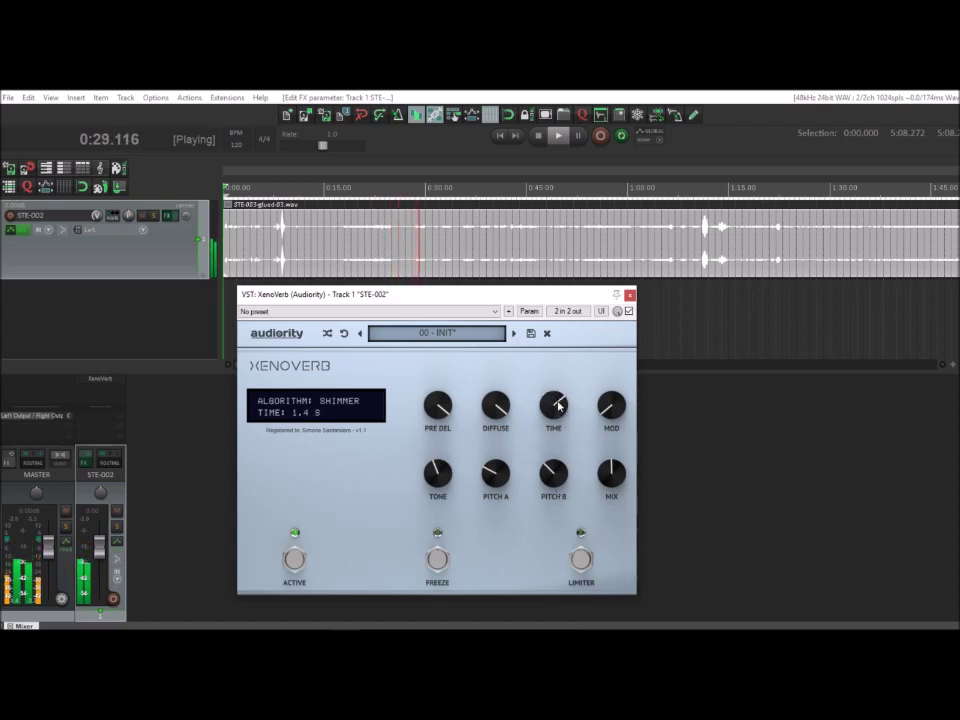
Reduce the reverb's pre-delay to its minimum and diffusion to about halfway, and set Pitch B to -9 ST
{"action": "scroll", "coordinate": [495, 403], "scroll_direction": "down", "scroll_amount": 4}
{"action": "scroll", "coordinate": [553, 405], "scroll_direction": "down", "scroll_amount": 2}
{"action": "scroll", "coordinate": [438, 405], "scroll_direction": "up", "scroll_amount": 5}
{"action": "left_click_drag", "start_coordinate": [432, 472], "coordinate": [529, 609]}
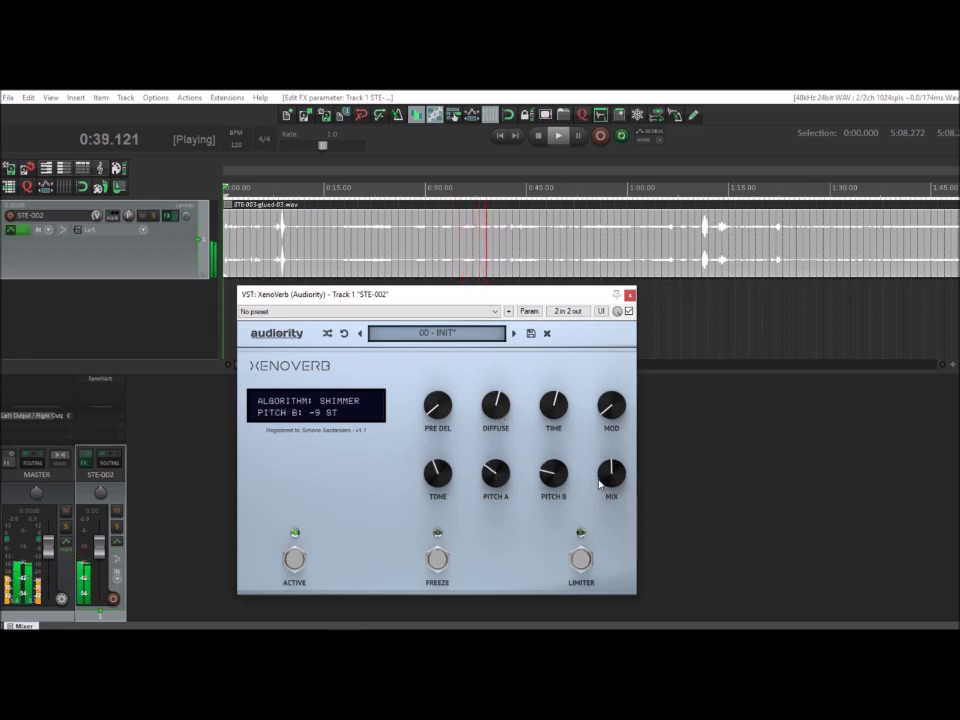
Set the reverb's modulation to maximum, diffusion to 71 % and tone to 5641 Hz, and raise the pre-delay
{"action": "left_click_drag", "start_coordinate": [604, 420], "coordinate": [508, 386]}
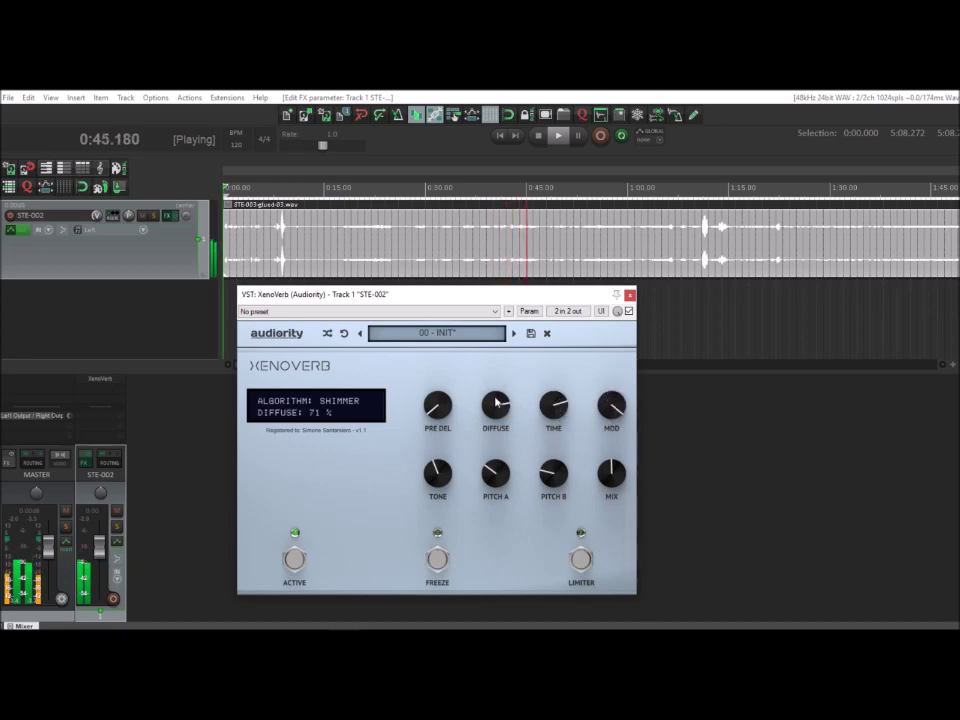
{"action": "left_click_drag", "start_coordinate": [433, 418], "coordinate": [452, 397]}
{"action": "left_click_drag", "start_coordinate": [448, 489], "coordinate": [440, 474]}
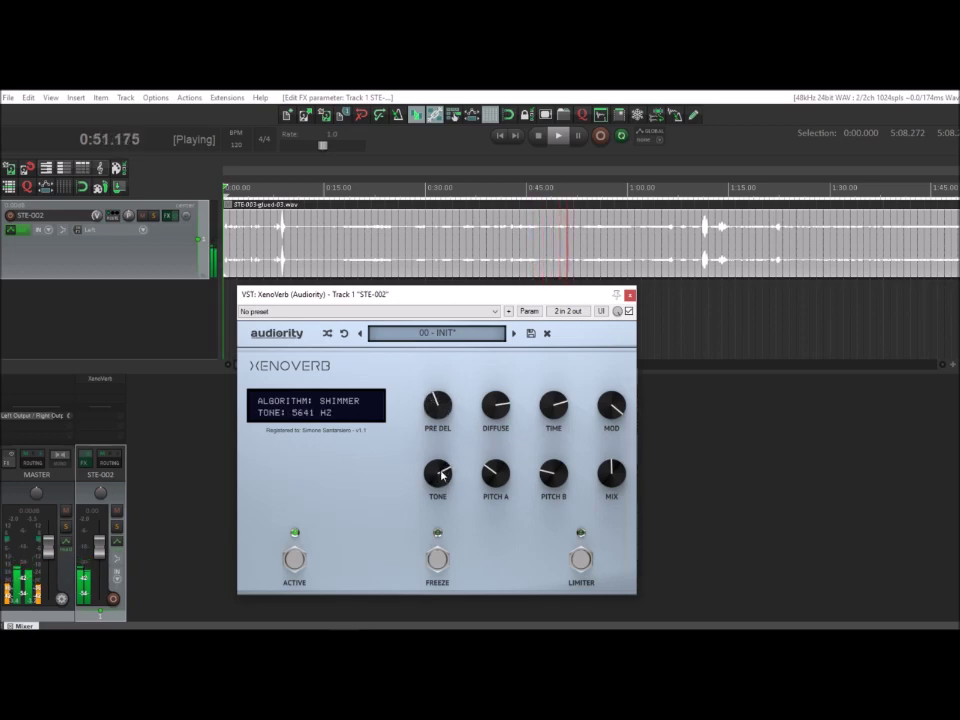
Lower the reverb's Pitch A, set Pitch B to -3 ST and set the mix to 100 %
{"action": "left_click_drag", "start_coordinate": [485, 468], "coordinate": [494, 487]}
{"action": "left_click_drag", "start_coordinate": [552, 469], "coordinate": [493, 471]}
{"action": "left_click_drag", "start_coordinate": [558, 472], "coordinate": [562, 468]}
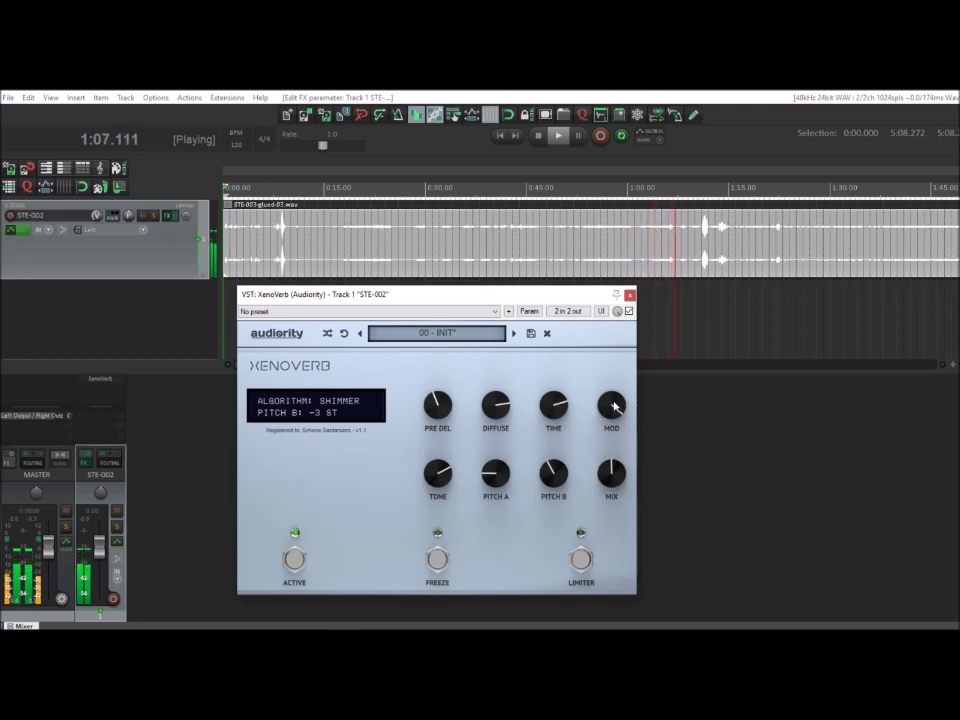
{"action": "left_click_drag", "start_coordinate": [603, 470], "coordinate": [604, 376]}
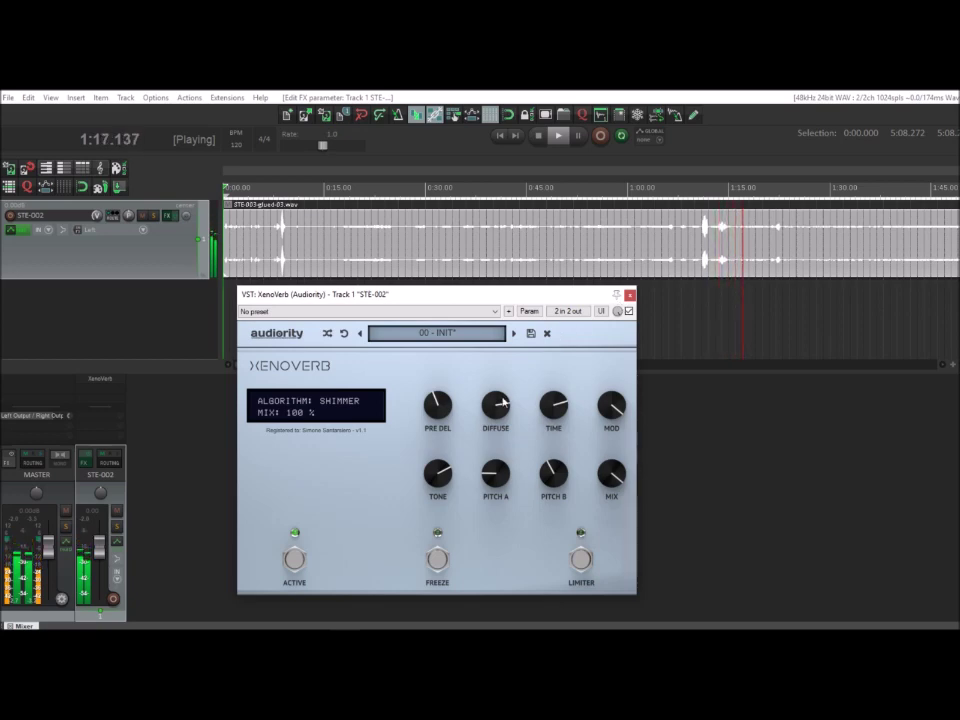
Set the reverb's diffusion to maximum and tone to 5474 Hz, raise the pre-delay, and bring Pitch A and Pitch B near centre
{"action": "left_click_drag", "start_coordinate": [499, 396], "coordinate": [505, 362]}
{"action": "left_click_drag", "start_coordinate": [434, 414], "coordinate": [438, 392]}
{"action": "left_click_drag", "start_coordinate": [557, 478], "coordinate": [502, 470]}
{"action": "mouse_move", "coordinate": [512, 454]}
{"action": "mouse_move", "coordinate": [438, 472]}
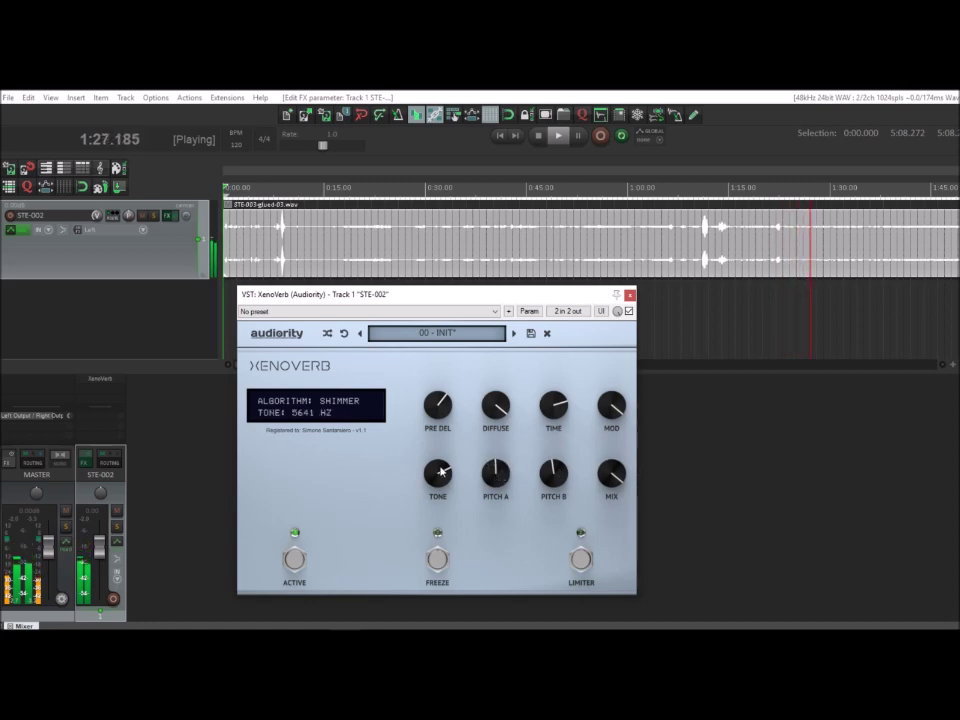
Add a short fade-out to the end of the glued item
{"action": "scroll", "coordinate": [702, 265], "scroll_direction": "down", "scroll_amount": 5}
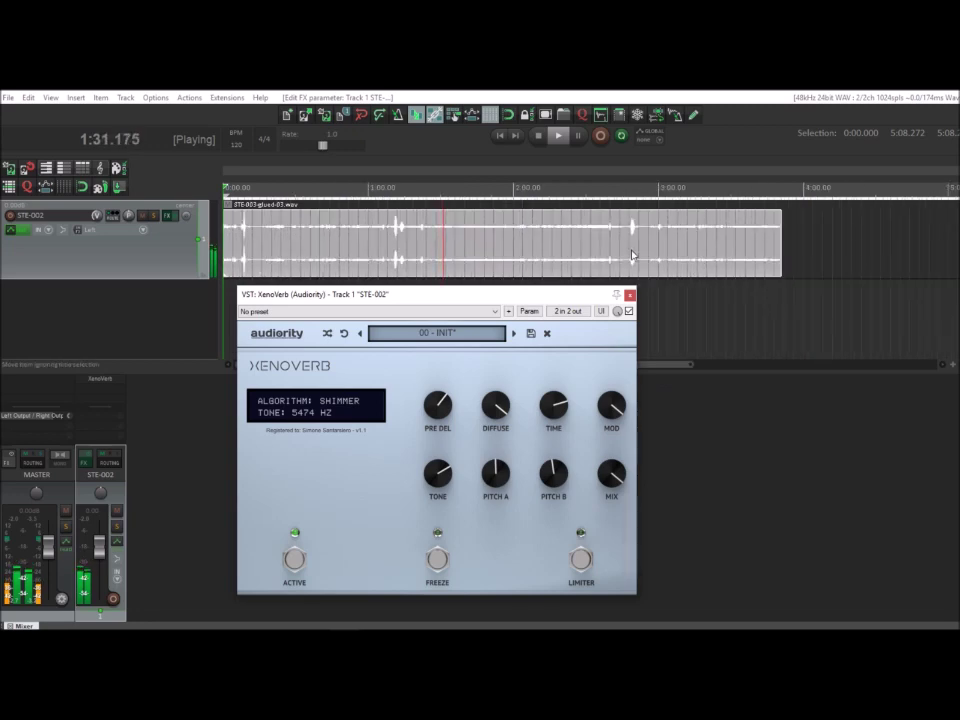
{"action": "scroll", "coordinate": [715, 250], "scroll_direction": "down", "scroll_amount": 3}
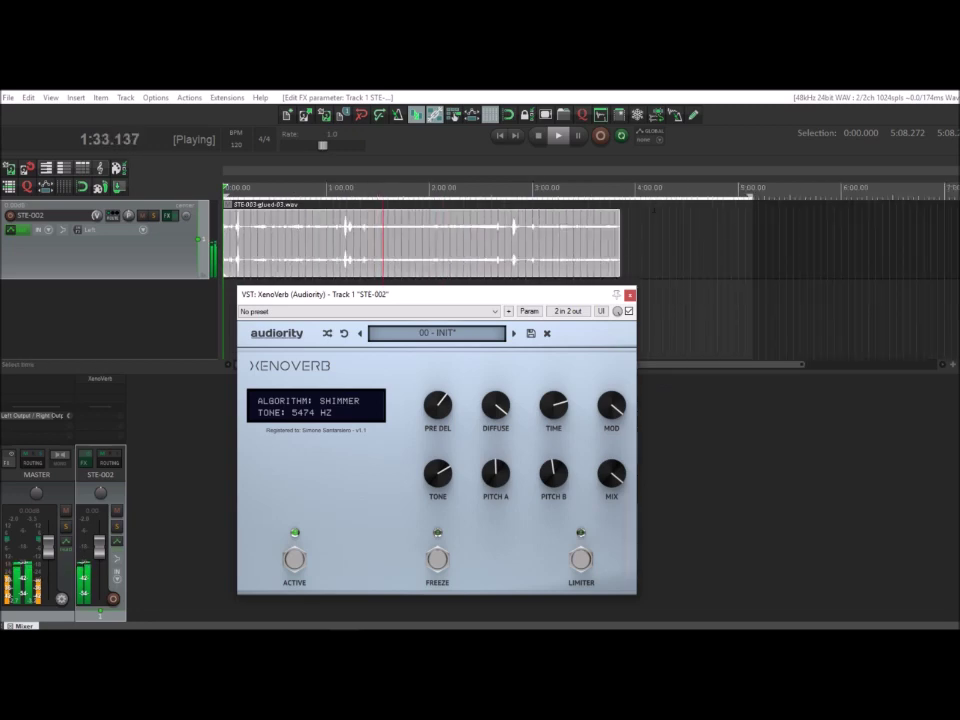
{"action": "left_click_drag", "start_coordinate": [617, 213], "coordinate": [606, 215]}
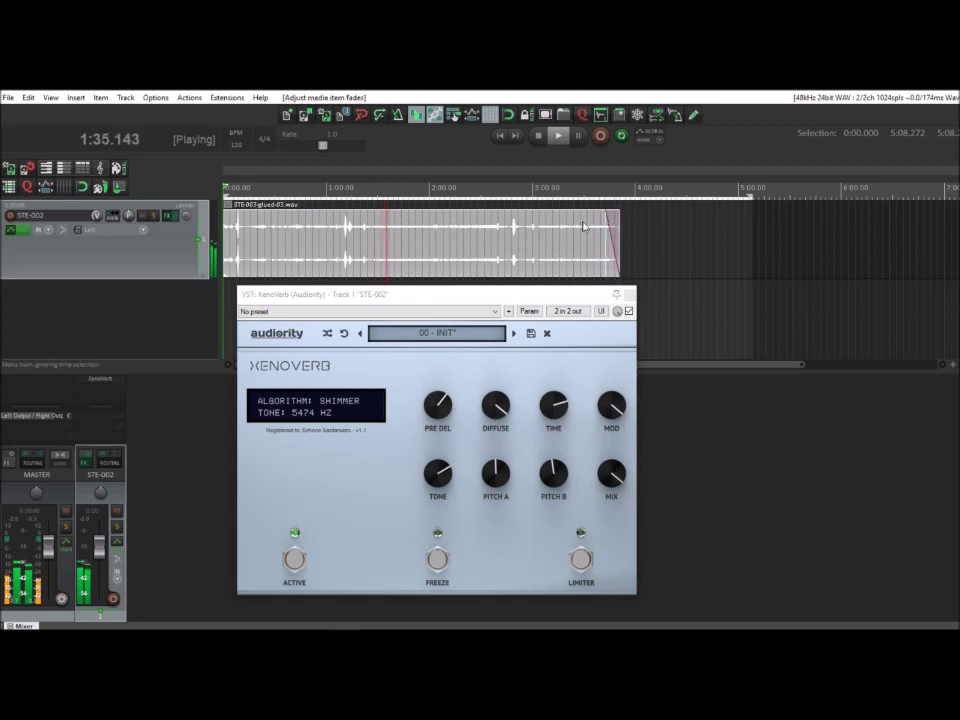
{"action": "scroll", "coordinate": [580, 228], "scroll_direction": "up", "scroll_amount": 2}
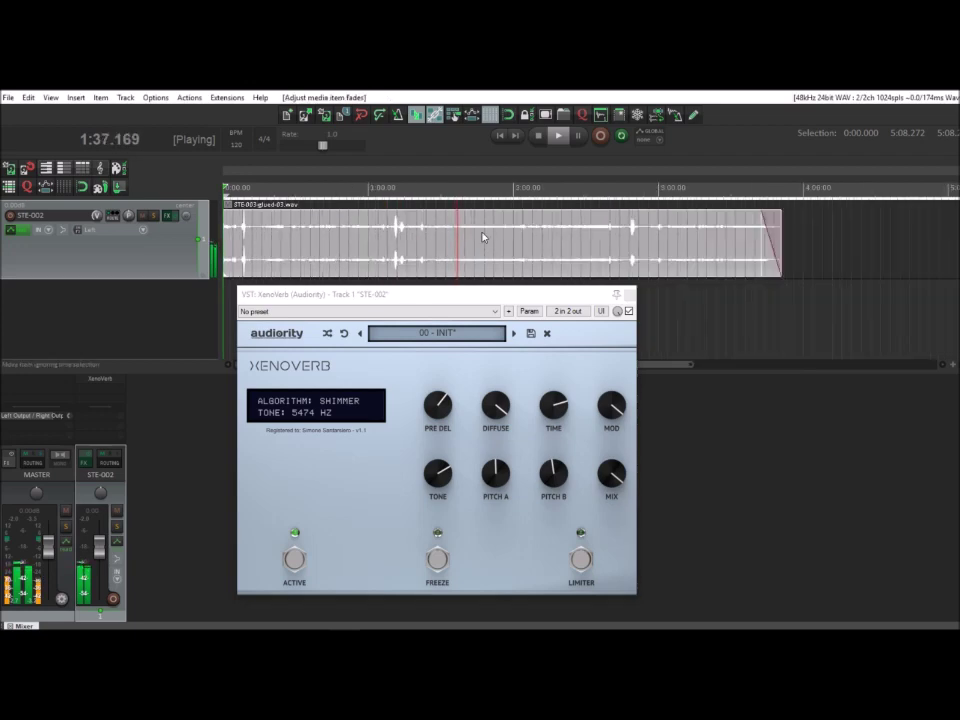
Try a mix of about half with a pre-delay of 10.12 ms, and return the mix to 100 %
{"action": "mouse_move", "coordinate": [608, 484]}
{"action": "left_mouse_down"}
{"action": "mouse_move", "coordinate": [612, 514]}
{"action": "mouse_move", "coordinate": [612, 478]}
{"action": "left_mouse_up"}
{"action": "mouse_move", "coordinate": [439, 413]}
{"action": "left_mouse_down"}
{"action": "mouse_move", "coordinate": [436, 441]}
{"action": "mouse_move", "coordinate": [441, 408]}
{"action": "left_mouse_up"}
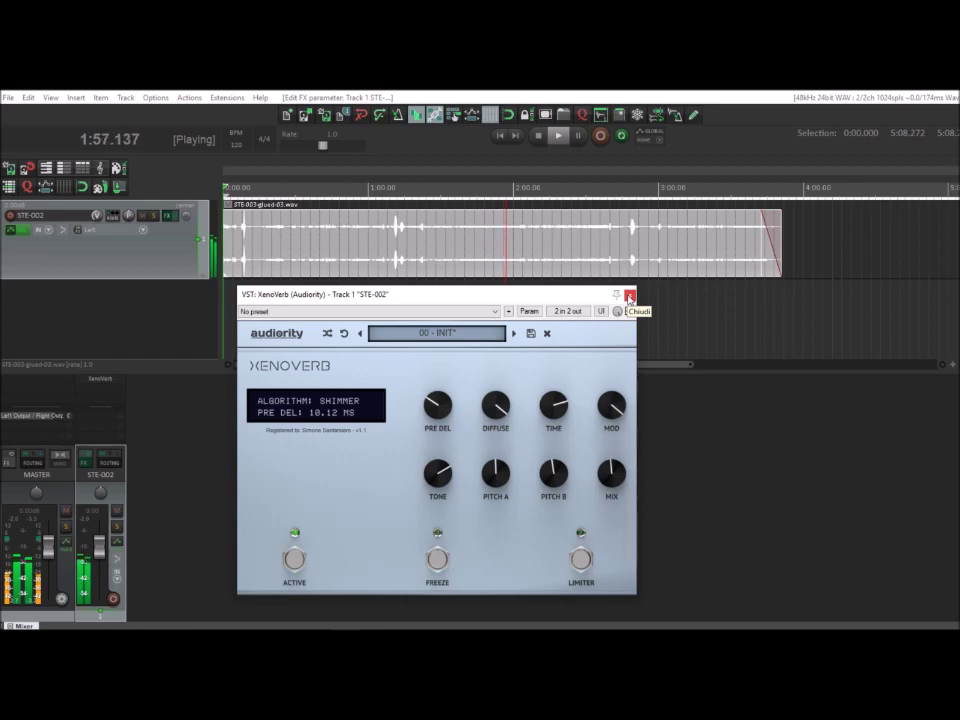
{"action": "left_click_drag", "start_coordinate": [596, 483], "coordinate": [601, 404]}
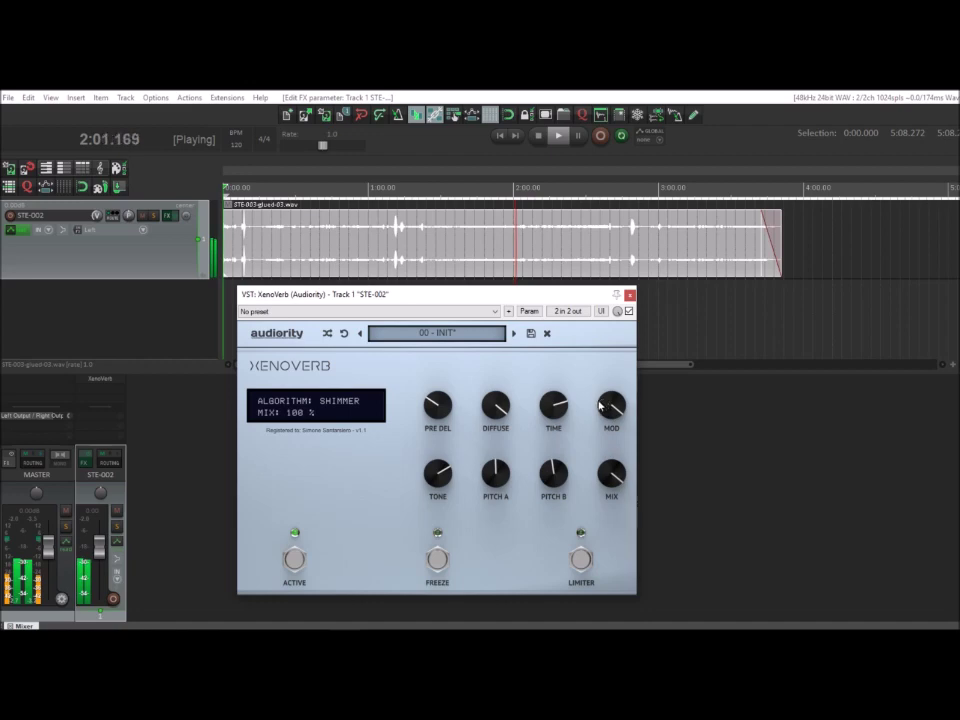
Raise the reverb's time and tone slightly, and set the pre-delay to 109.07 ms and Pitch A to 2 ST
{"action": "mouse_move", "coordinate": [555, 407]}
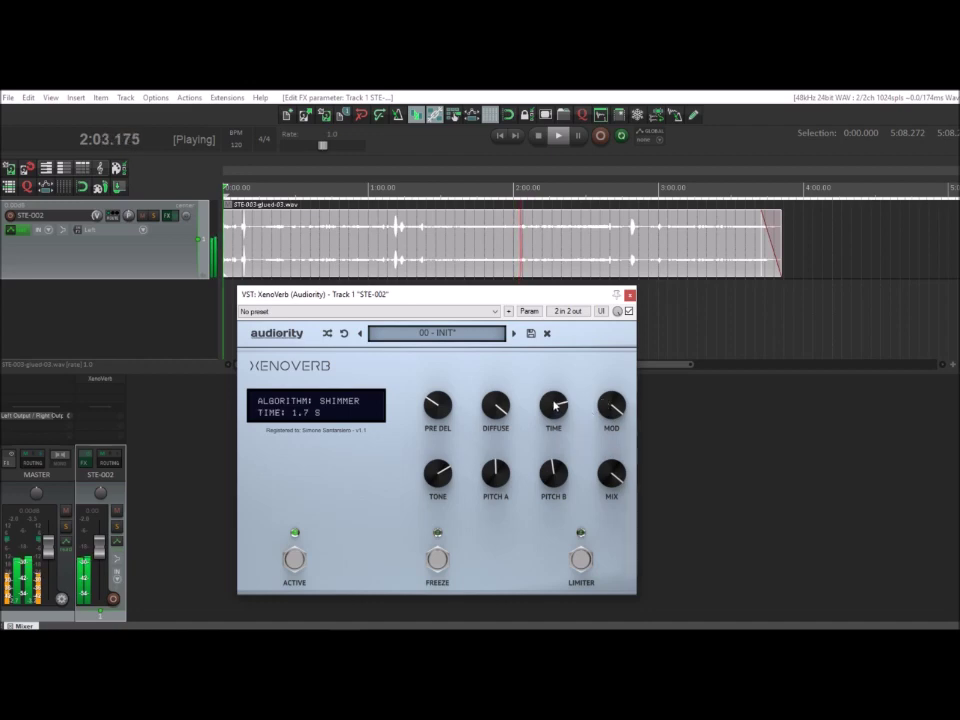
{"action": "mouse_move", "coordinate": [448, 399]}
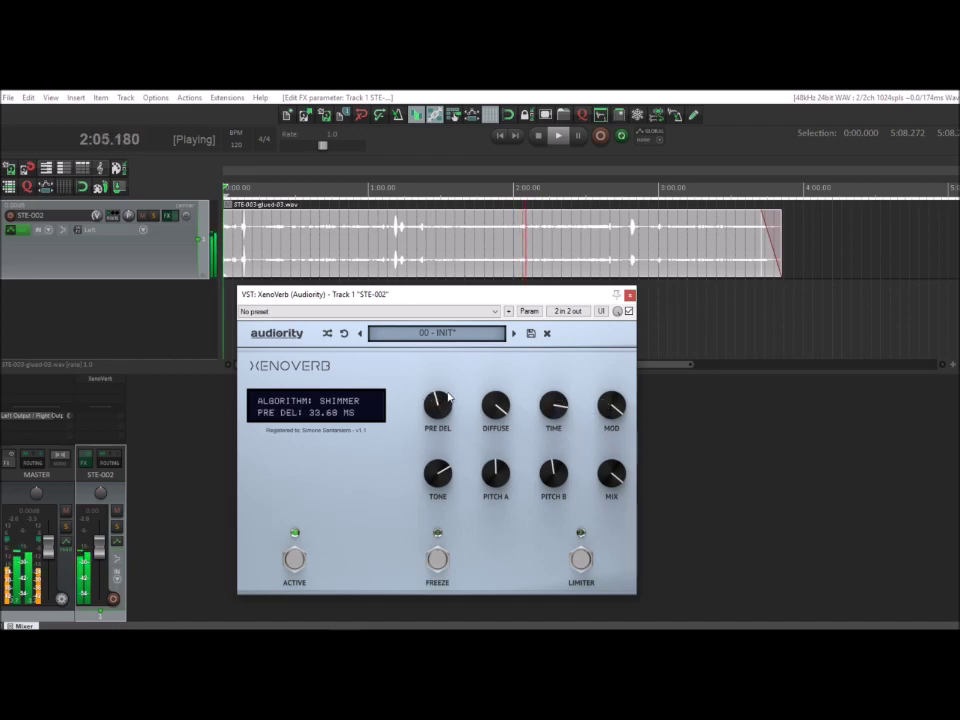
{"action": "left_click_drag", "start_coordinate": [435, 476], "coordinate": [446, 401]}
{"action": "scroll", "coordinate": [445, 410], "scroll_direction": "down", "scroll_amount": 2}
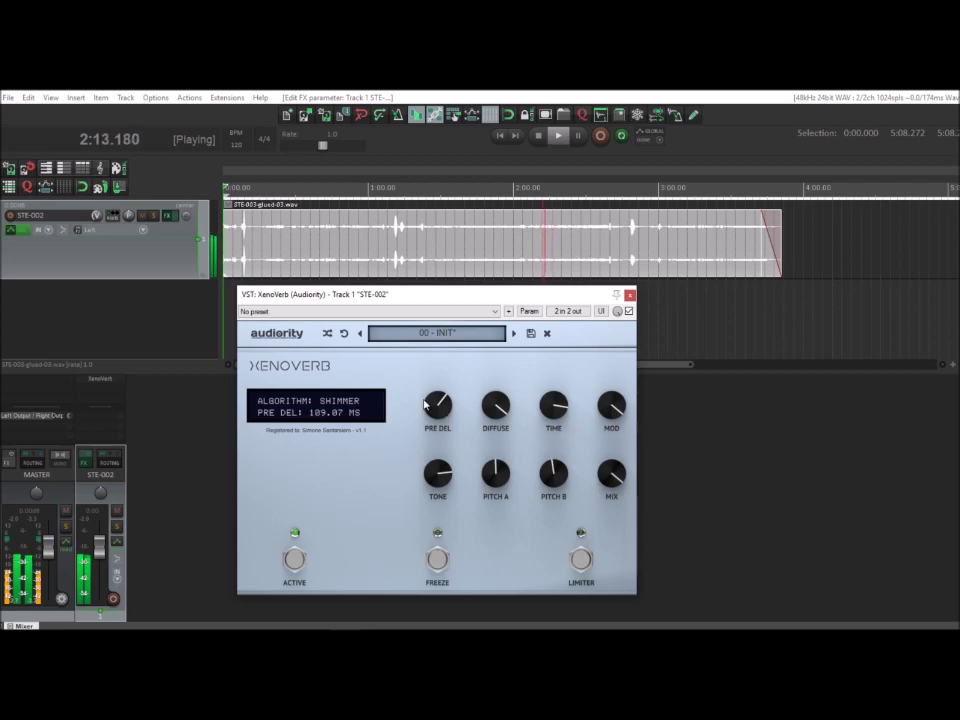
{"action": "left_click_drag", "start_coordinate": [494, 485], "coordinate": [482, 475]}
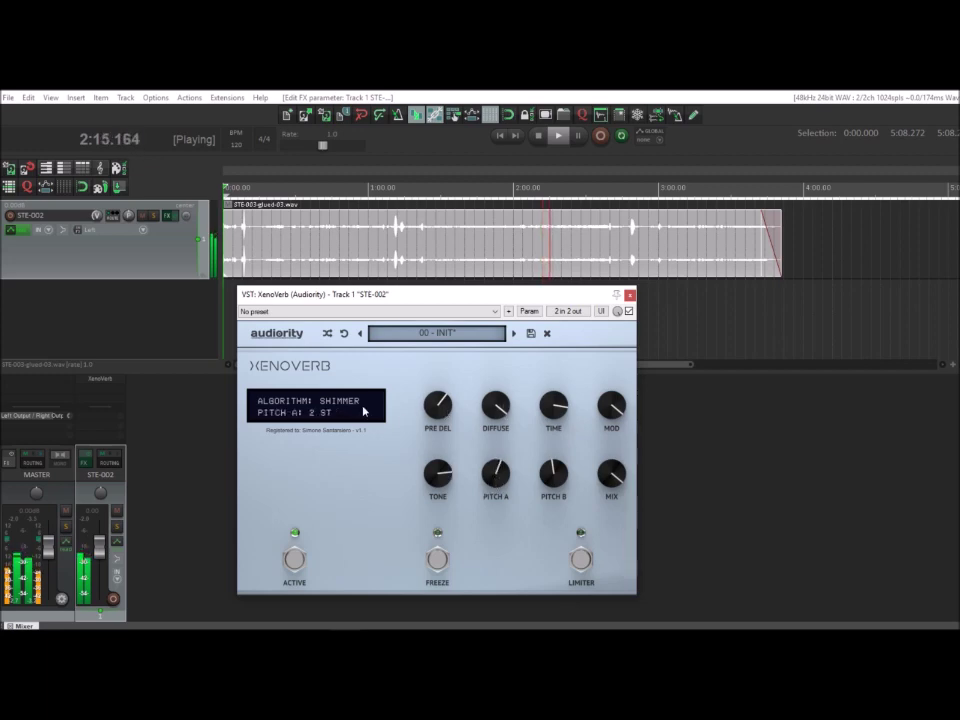
Set the reverb's time to its maximum and diffusion to 100 %
{"action": "left_click_drag", "start_coordinate": [492, 418], "coordinate": [463, 555]}
{"action": "left_click", "coordinate": [563, 409]}
{"action": "left_click_drag", "start_coordinate": [549, 411], "coordinate": [543, 321]}
{"action": "left_click_drag", "start_coordinate": [493, 401], "coordinate": [546, 238]}
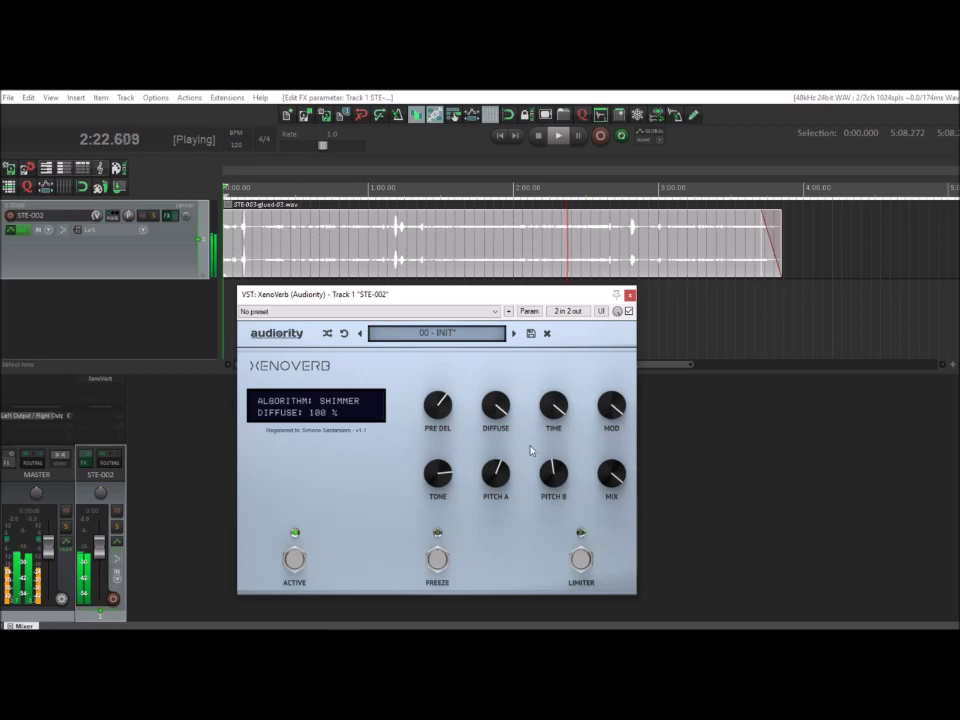
Try the Bode algorithm and switch the reverb's algorithm to Flow
{"action": "left_click", "coordinate": [363, 404]}
{"action": "left_click", "coordinate": [359, 491]}
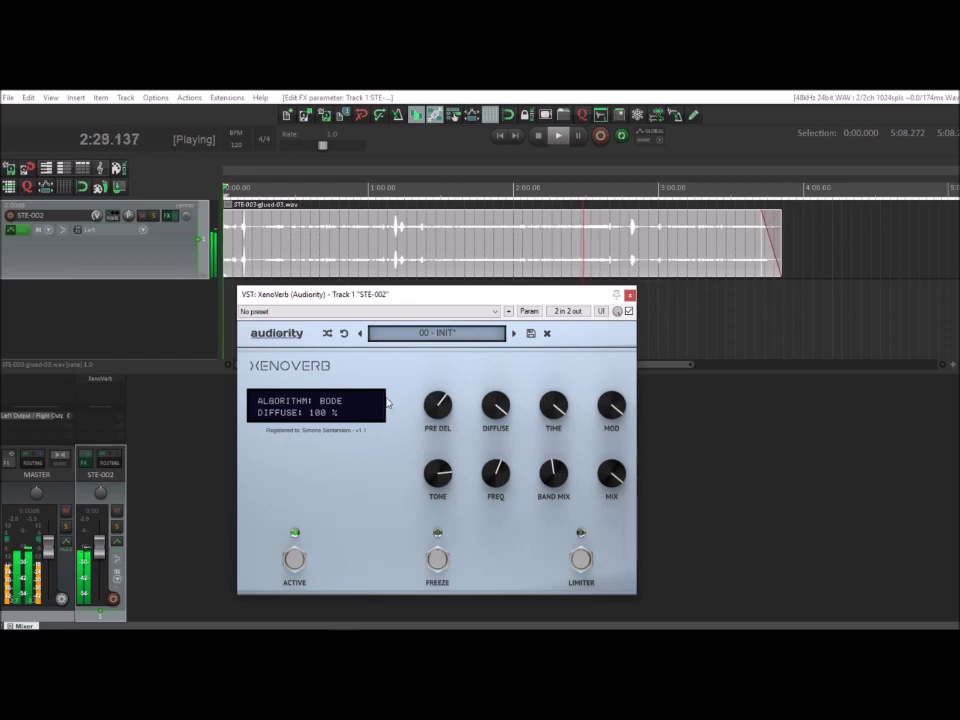
{"action": "left_click", "coordinate": [329, 401]}
{"action": "left_click", "coordinate": [338, 495]}
{"action": "left_click", "coordinate": [332, 401]}
{"action": "left_click", "coordinate": [343, 471]}
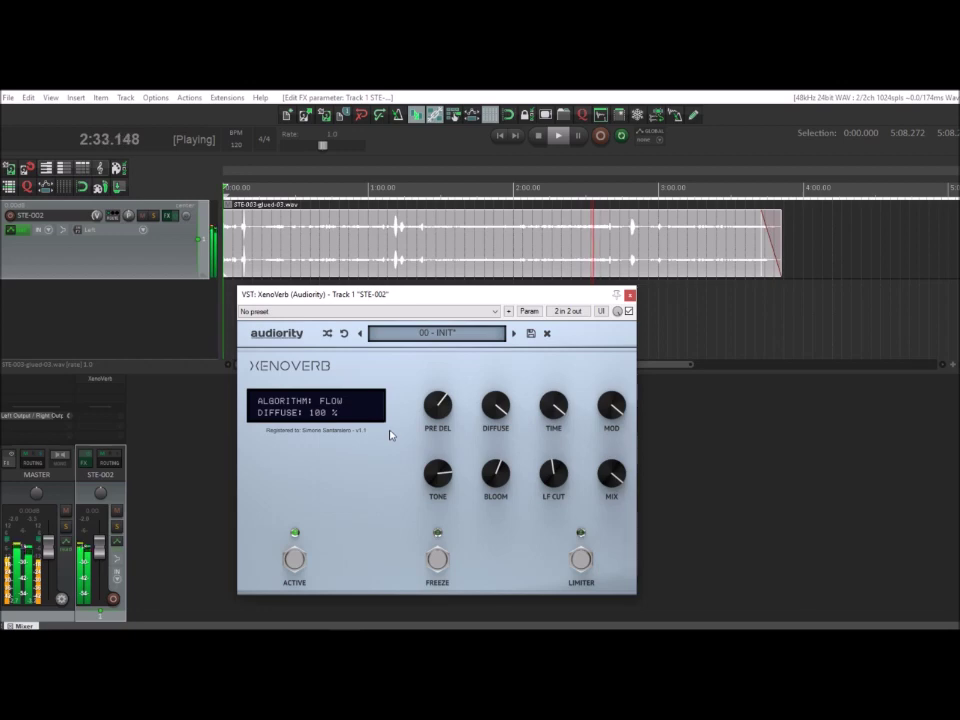
Lower the Flow reverb's bloom below 44 %, set the LF cut to 55 Hz, and try a mix of 50 %
{"action": "left_click_drag", "start_coordinate": [496, 474], "coordinate": [495, 499]}
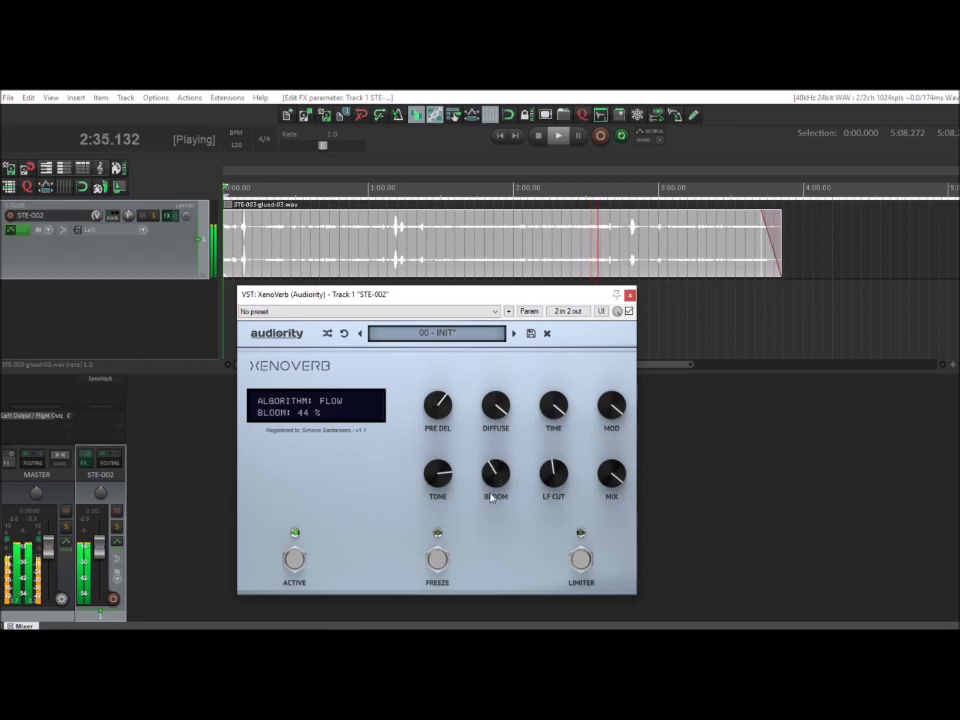
{"action": "mouse_move", "coordinate": [557, 476]}
{"action": "left_mouse_down"}
{"action": "mouse_move", "coordinate": [548, 496]}
{"action": "mouse_move", "coordinate": [548, 482]}
{"action": "mouse_move", "coordinate": [495, 486]}
{"action": "mouse_move", "coordinate": [556, 476]}
{"action": "left_mouse_up"}
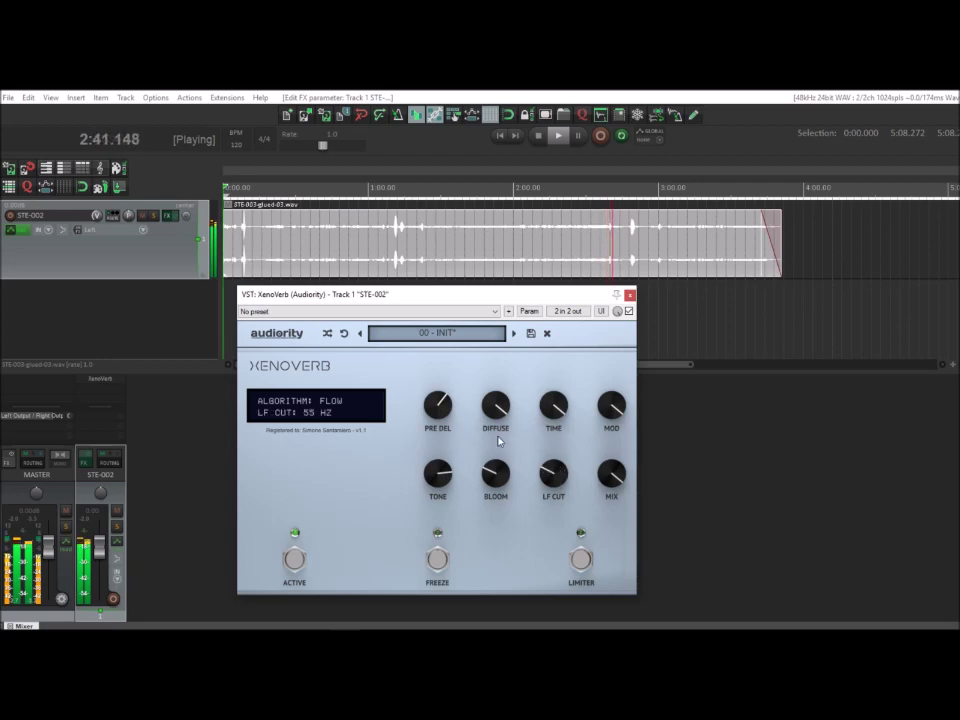
{"action": "left_click_drag", "start_coordinate": [607, 476], "coordinate": [606, 553]}
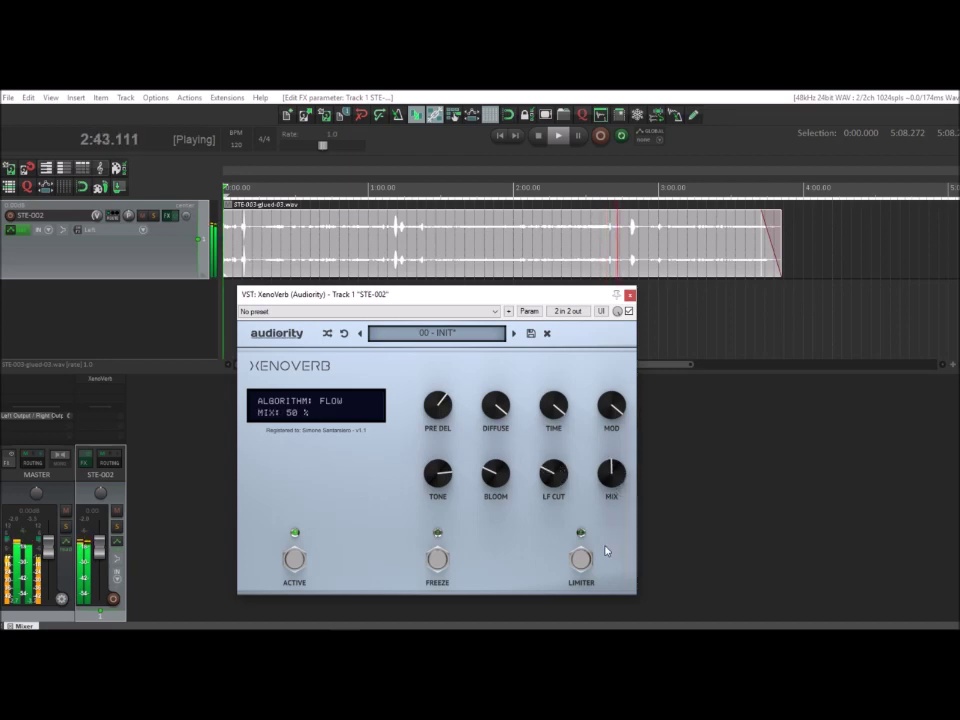
Reduce the reverb's modulation, set its time slightly above 2.6 s, and raise the LF cut to 77 Hz with the mix at maximum
{"action": "left_click_drag", "start_coordinate": [616, 406], "coordinate": [613, 454]}
{"action": "mouse_move", "coordinate": [558, 401]}
{"action": "left_mouse_down"}
{"action": "mouse_move", "coordinate": [561, 437]}
{"action": "mouse_move", "coordinate": [585, 484]}
{"action": "mouse_move", "coordinate": [633, 395]}
{"action": "mouse_move", "coordinate": [633, 370]}
{"action": "mouse_move", "coordinate": [555, 408]}
{"action": "left_mouse_up"}
{"action": "scroll", "coordinate": [553, 407], "scroll_direction": "up", "scroll_amount": 4}
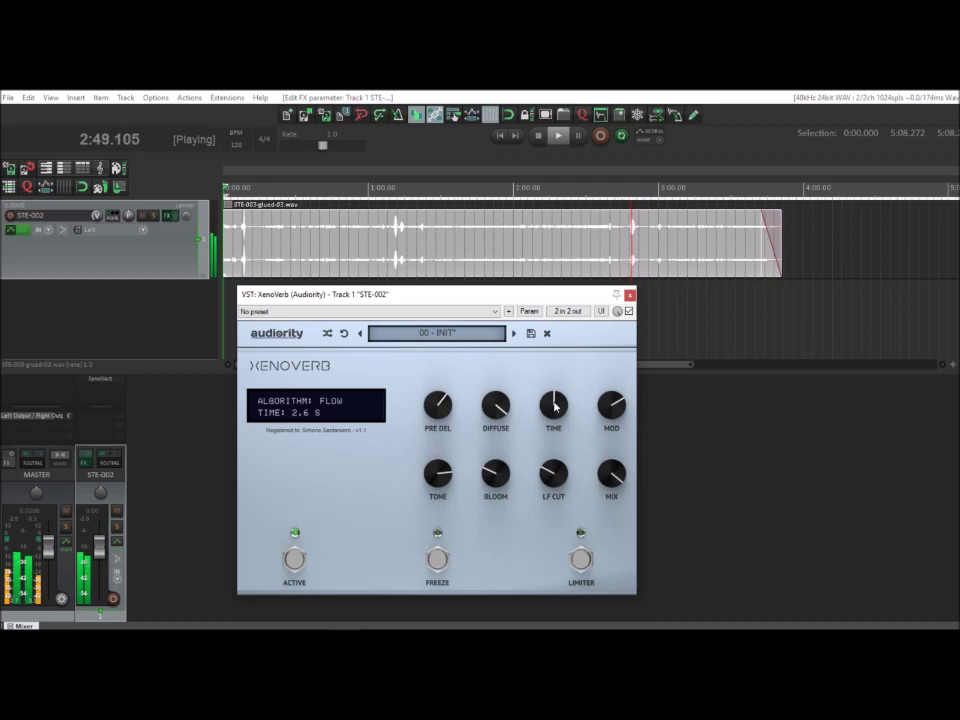
{"action": "mouse_move", "coordinate": [558, 459]}
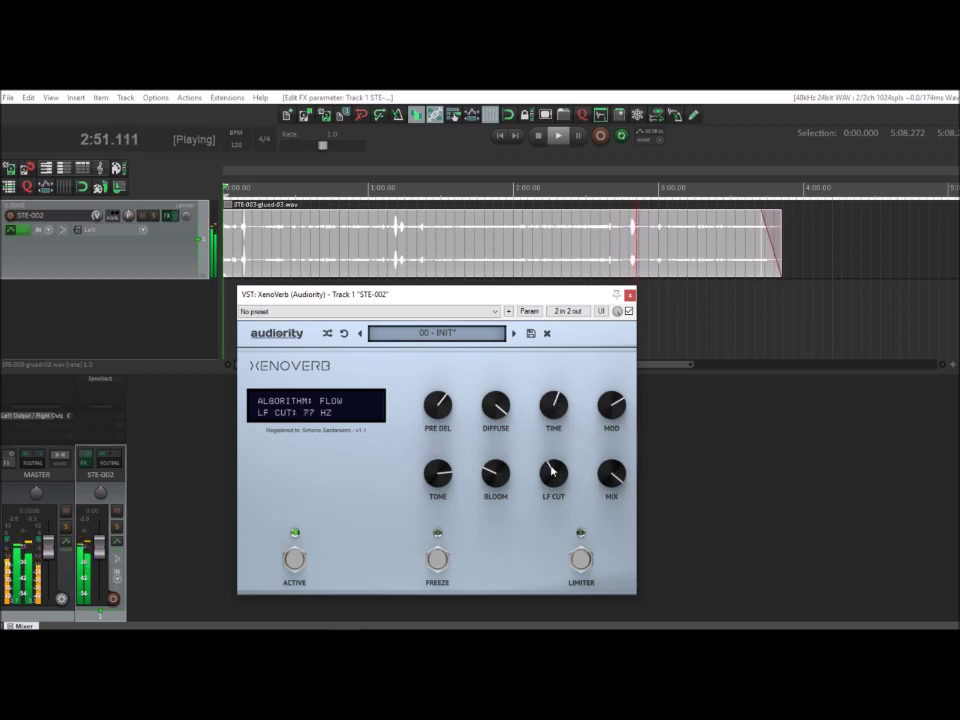